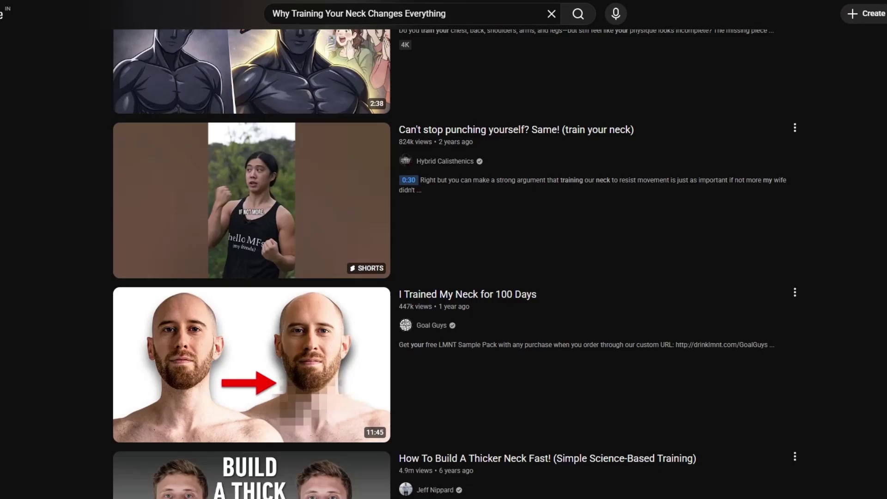
scroll(444, 259, "down", 1)
scroll(444, 259, "down", 6)
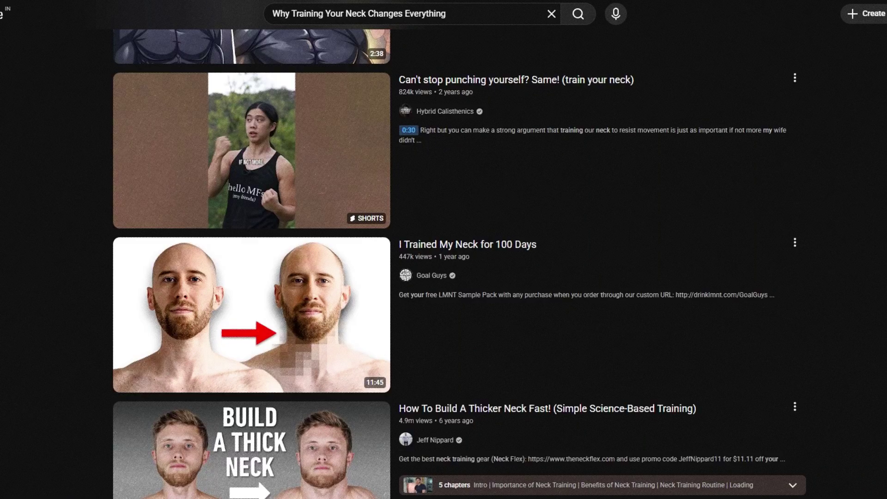
scroll(444, 259, "down", 6)
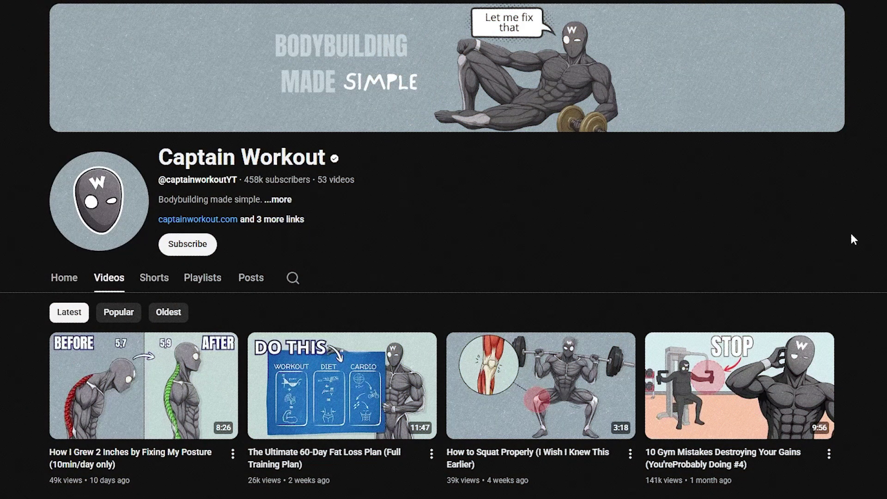
- Screenshot the Captain Workout video thumbnails and ask ChatGPT for a unique character keeping the body and face structure but changing colors, details and style
scroll(852, 236, "down", 4)
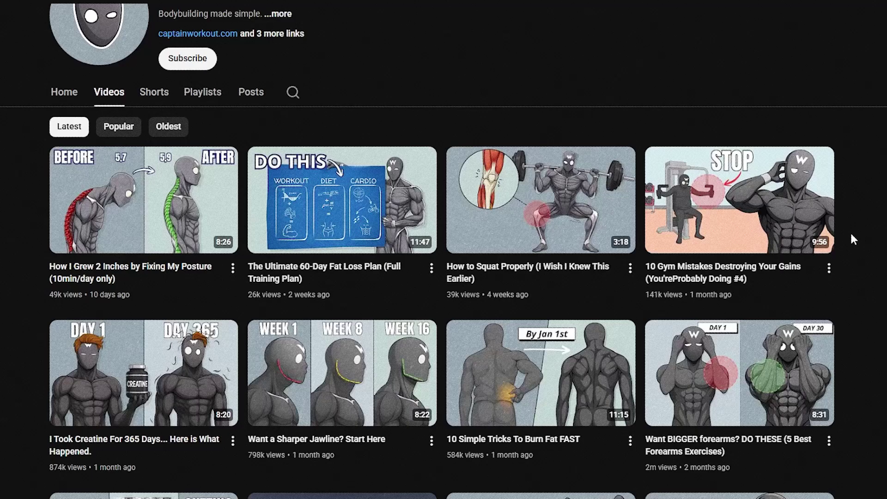
key("super+shift+s")
left_click_drag(29, 108, 871, 483)
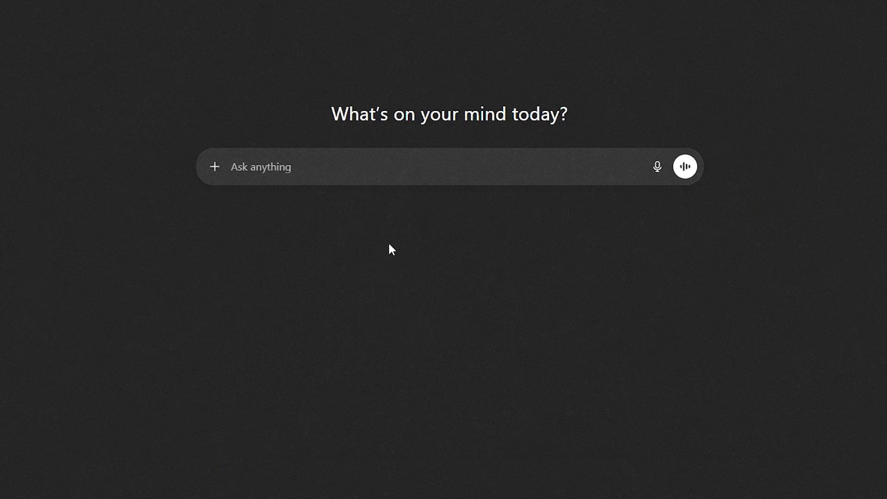
key("ctrl+v")
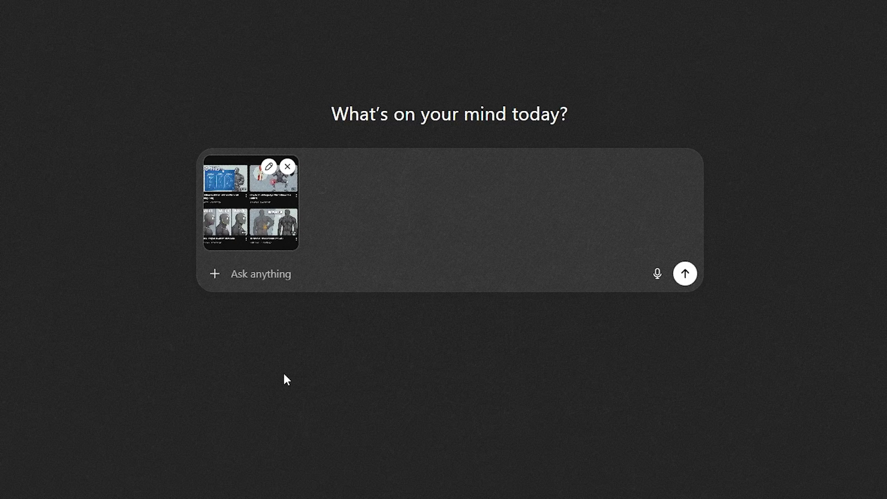
type("Create a character inspired by this image. Keep the same body and face structure, but change the colors, details, and style to make it completely unique.")
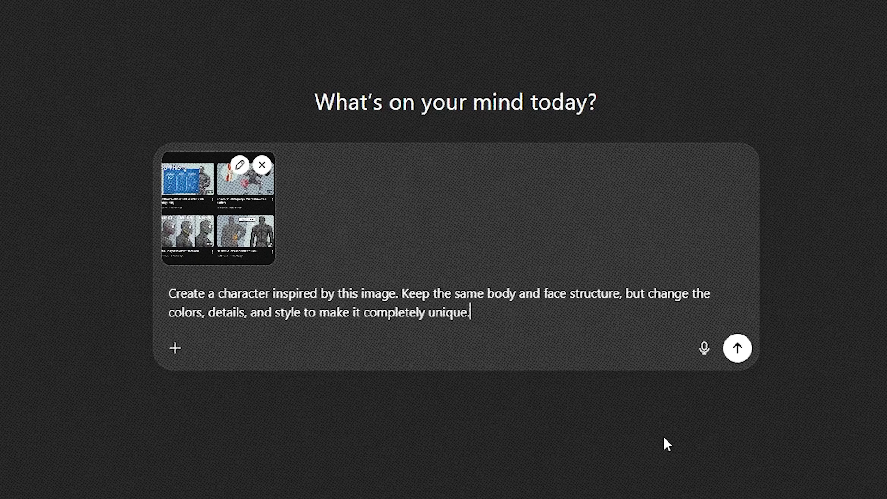
key("Return")
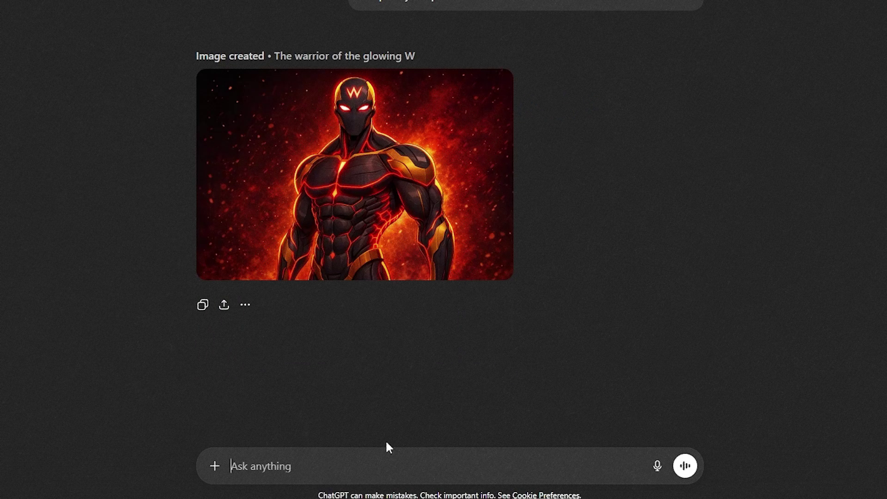
- Request a plain background, UFC-style outfit, no W logo on the head and a blue body, then submit "Create a script for me" in a new chat
type("keep the background pain, change the outfit to ufc style and remove the w logo from the head and change his body color to blue")
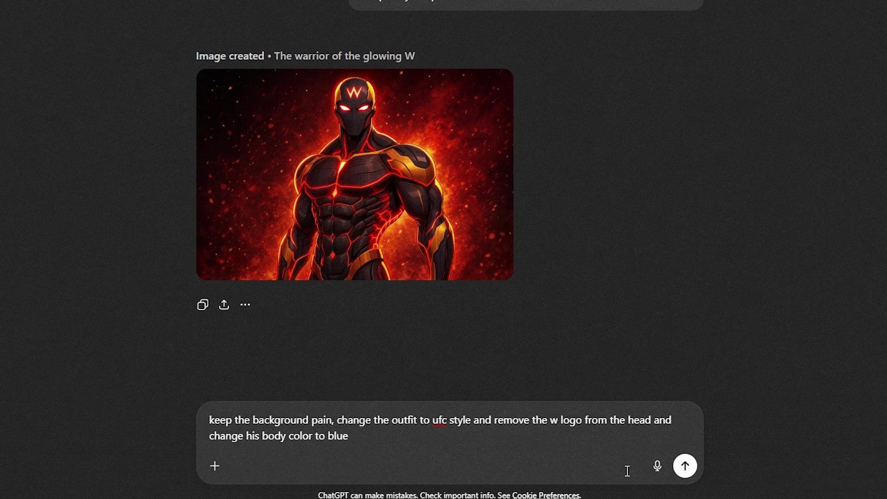
left_click(685, 467)
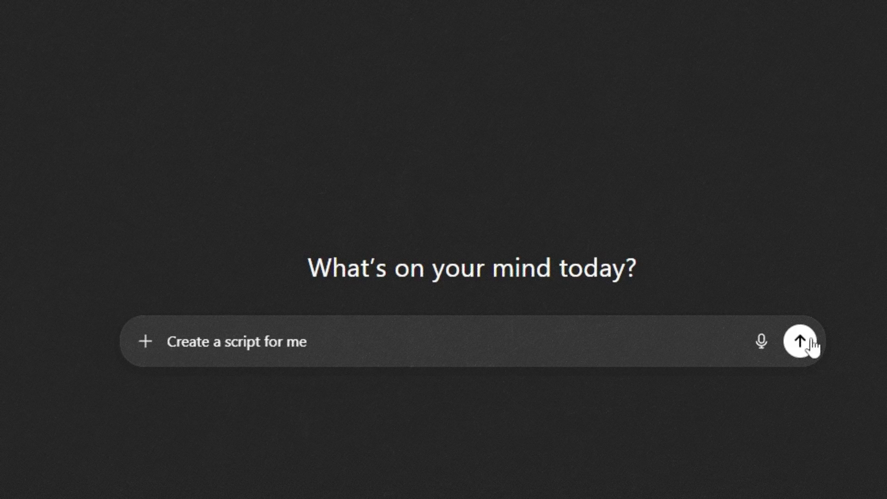
left_click(811, 341)
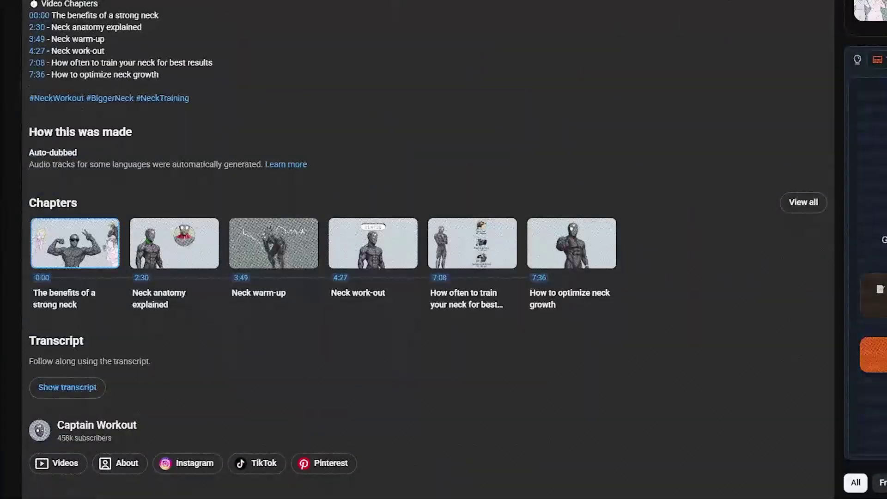
- Show the transcript of Captain Workout's neck training video on YouTube and copy it
scroll(38, 269, "down", 3)
left_click(69, 252)
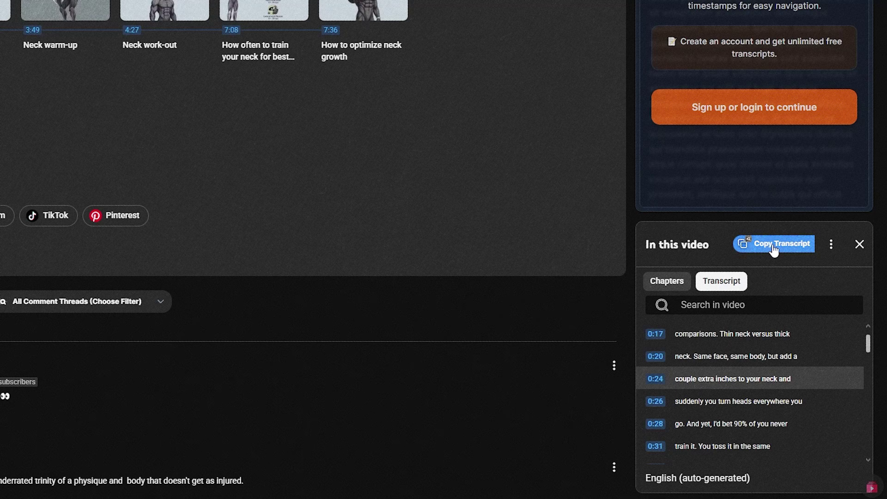
left_click(771, 250)
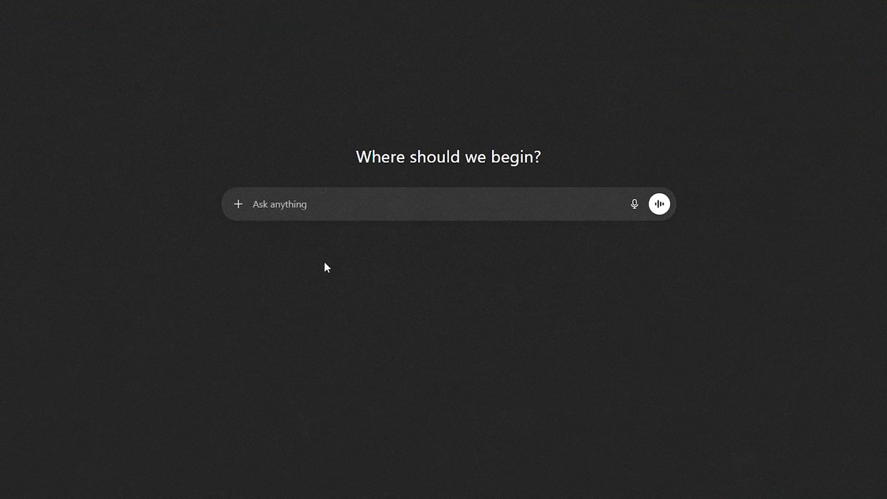
- Submit the transcript to ChatGPT for rewriting into a 100% original script with no reused phrasing, safe for YouTube monetization
key("ctrl+v")
key("ctrl+v")
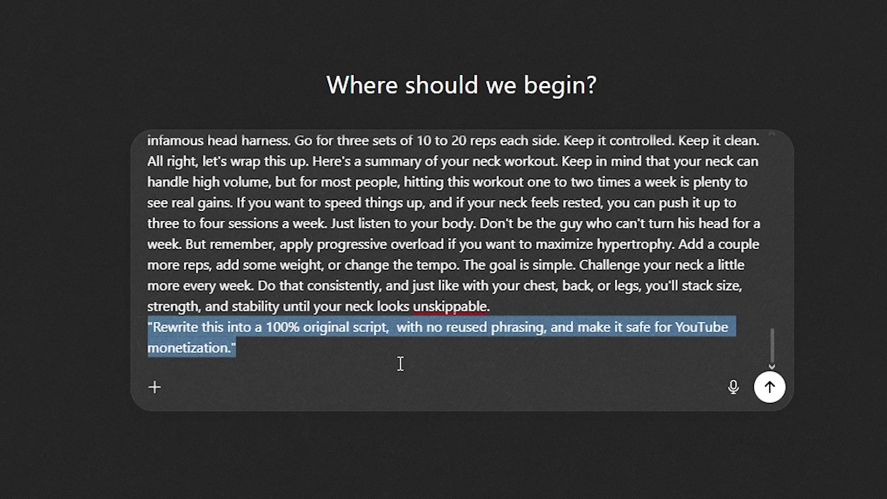
left_click(766, 393)
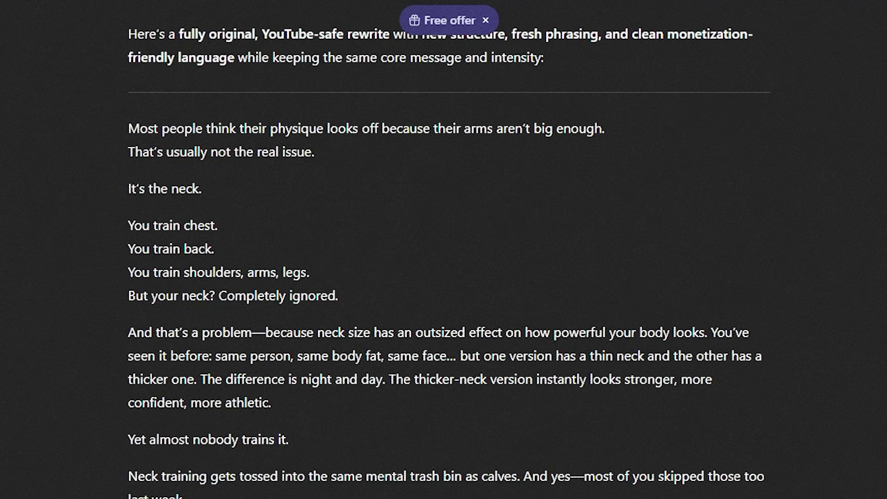
- Attach the blue character image and request visual ideas for the whole script based on it, with three to five ideas per paragraph
scroll(443, 250, "down", 10)
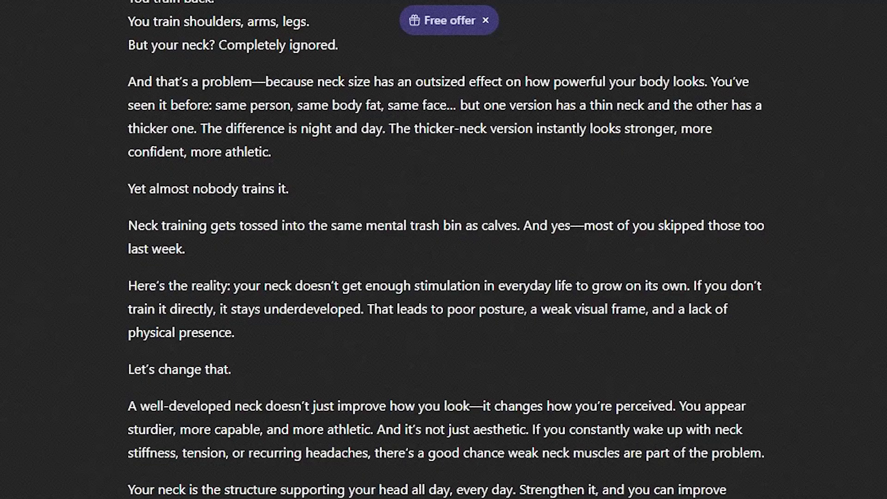
scroll(444, 249, "down", 19)
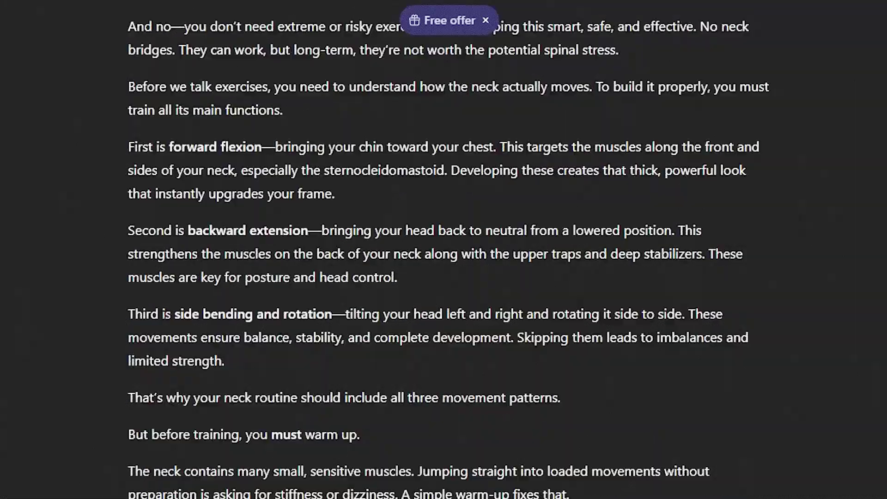
scroll(444, 250, "down", 2)
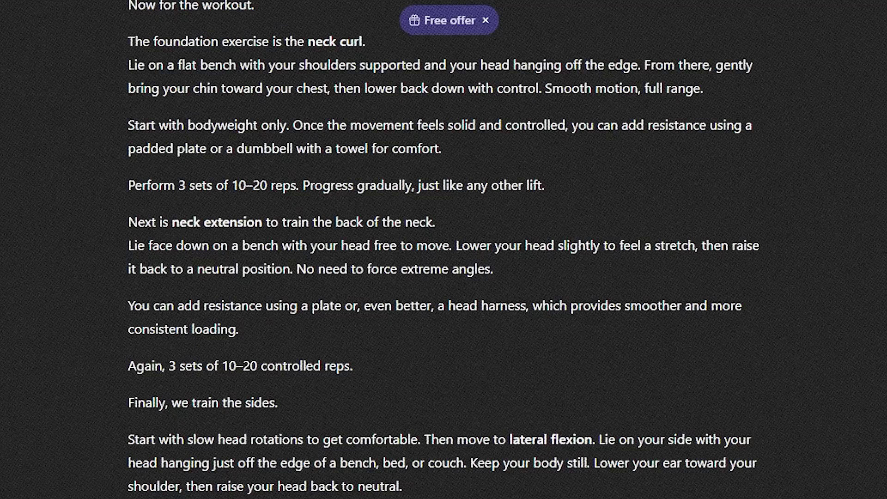
scroll(444, 249, "down", 4)
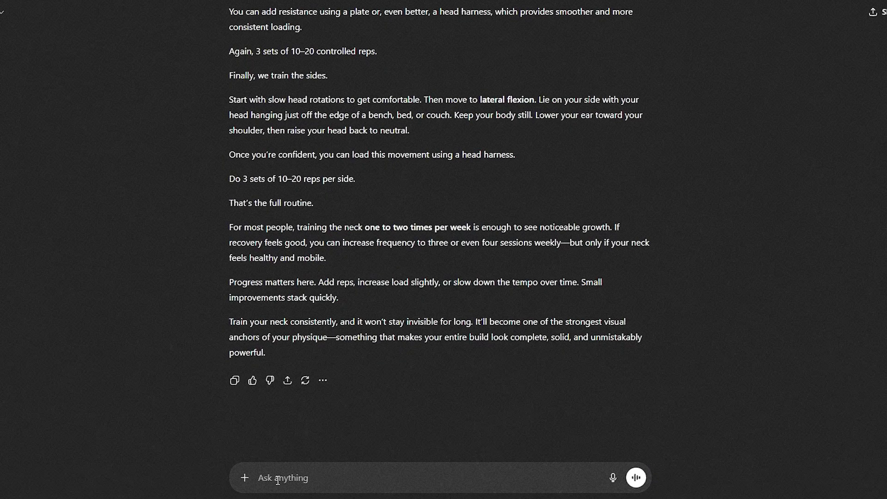
key("ctrl+v")
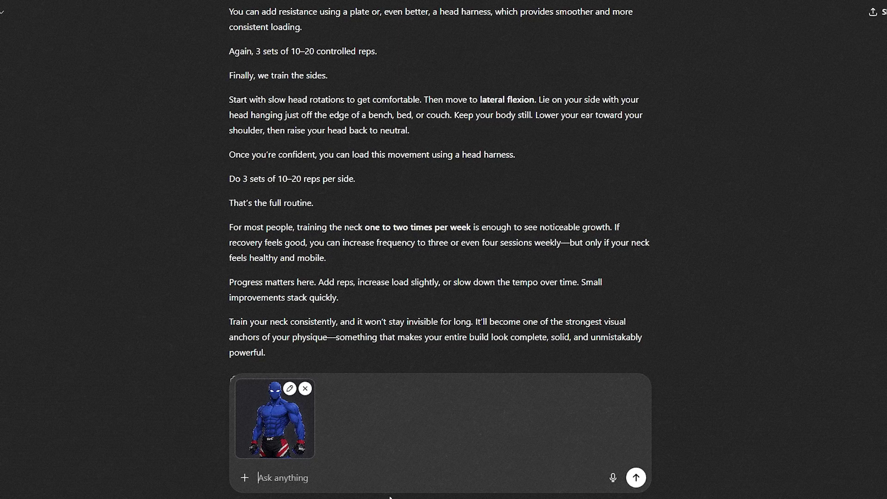
key("ctrl+v")
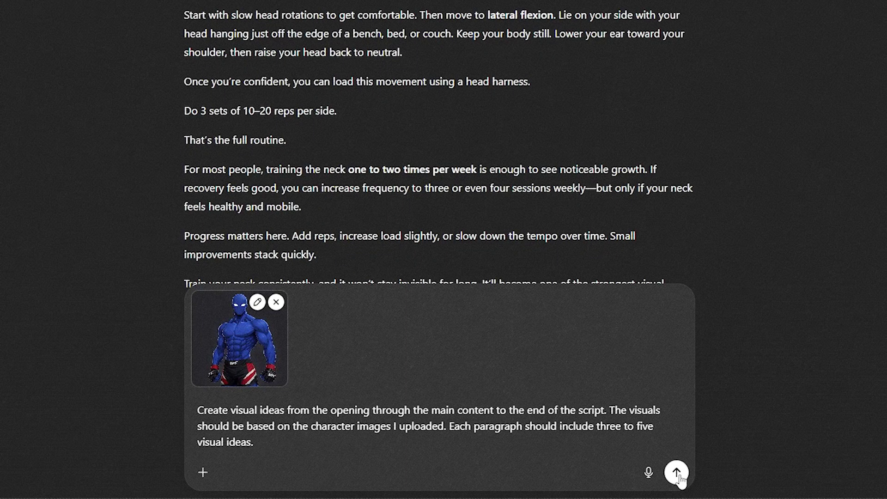
left_click(677, 473)
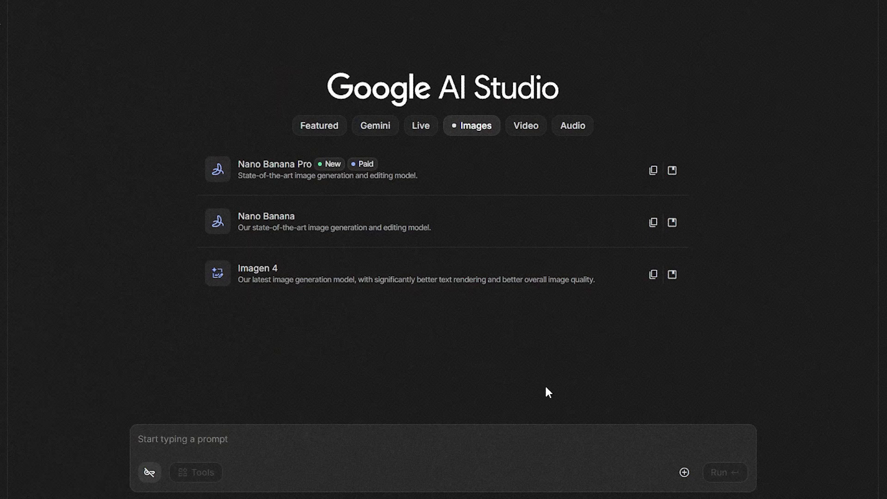
- In Google AI Studio, generate the uploaded character standing in shadow, cropped shoulders up with a thin neck and subtle vignette, and review the generated images
key("ctrl+v")
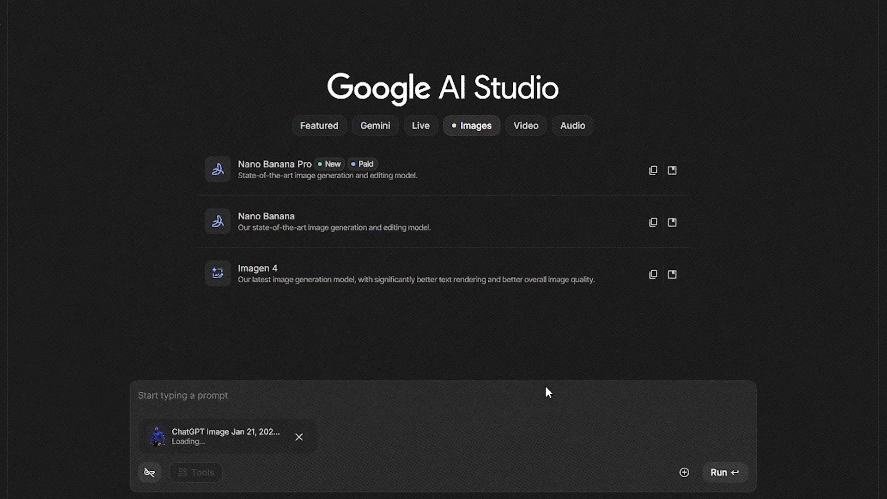
key("ctrl+v")
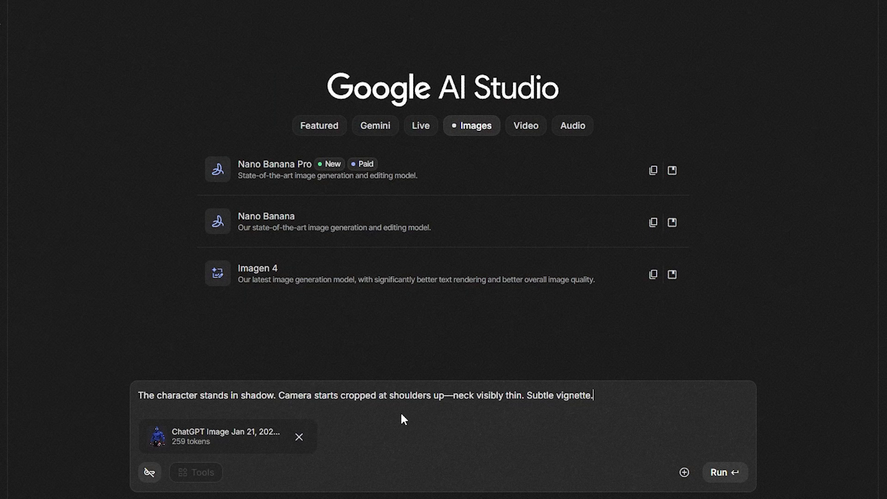
left_click(724, 472)
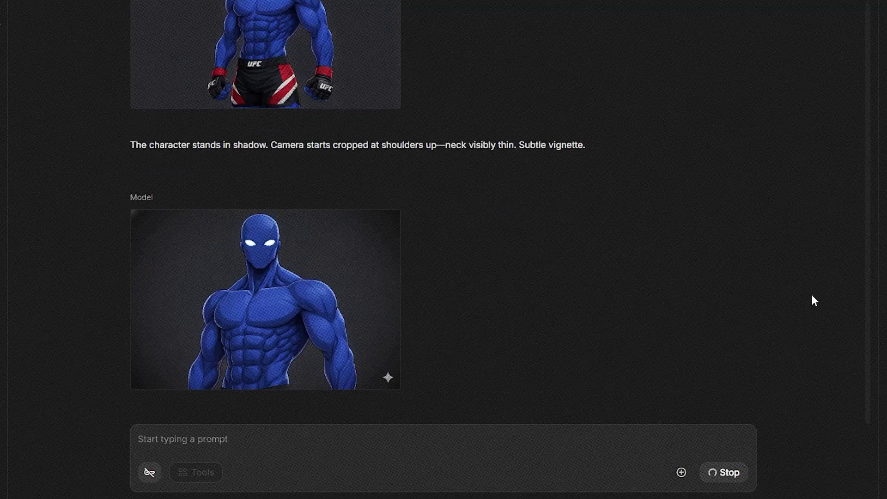
scroll(357, 190, "up", 15)
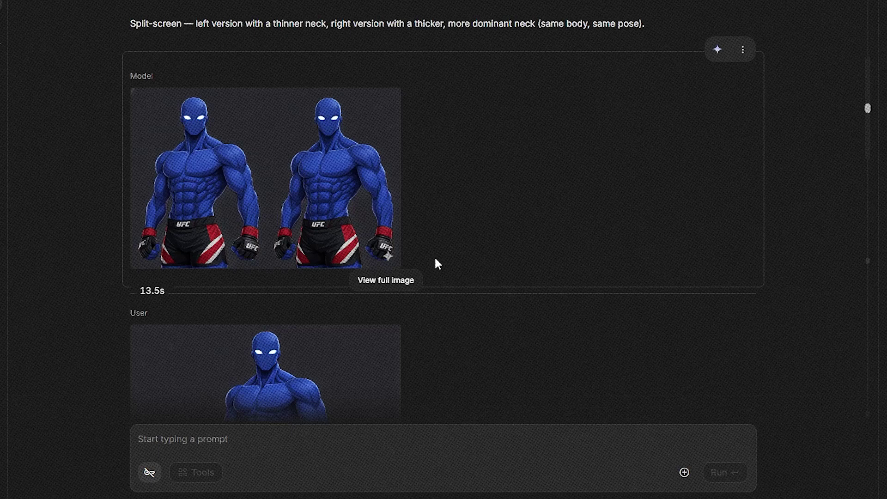
scroll(462, 261, "down", 12)
scroll(532, 273, "down", 8)
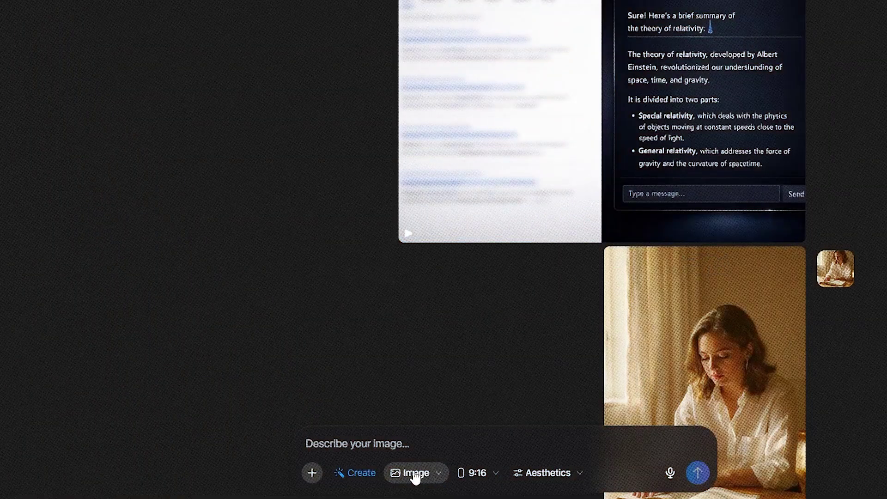
- In the AI video generator, animate the copied blue character image with the prompt about standing in shadow, a shoulders-up crop, thin neck and subtle vignette
left_click(415, 474)
left_click(445, 447)
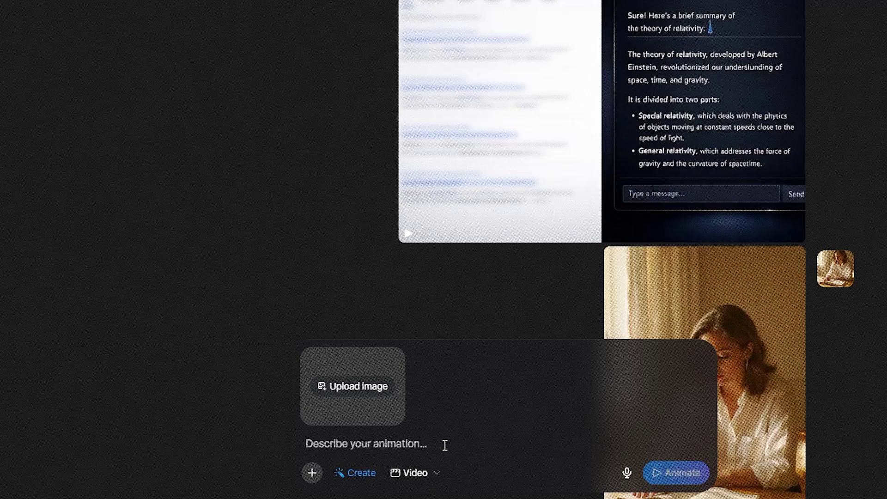
left_click(346, 387)
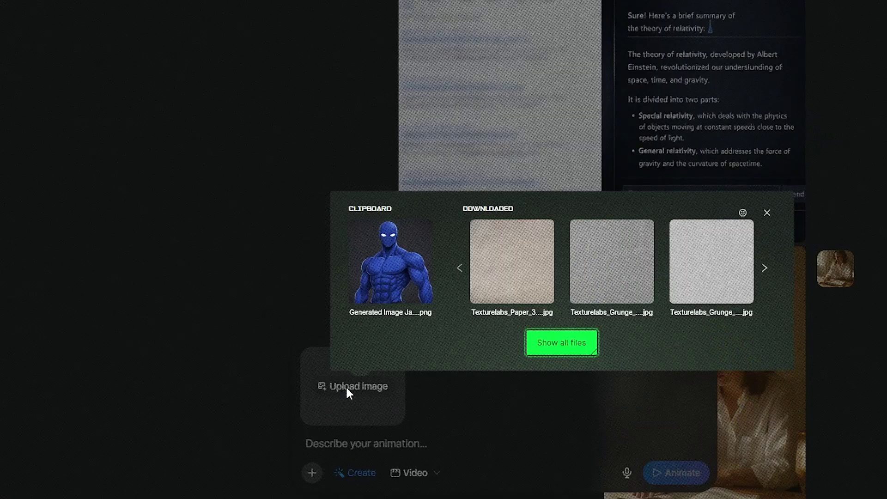
left_click(396, 291)
key("ctrl+v")
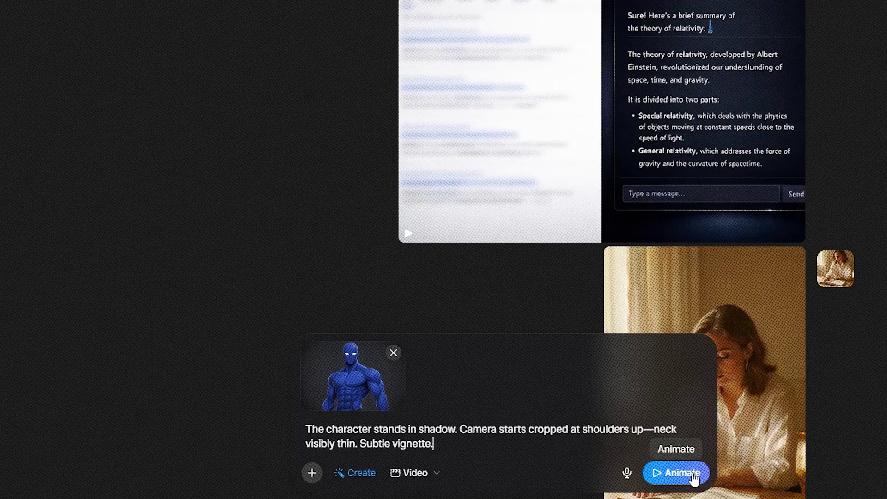
left_click(673, 473)
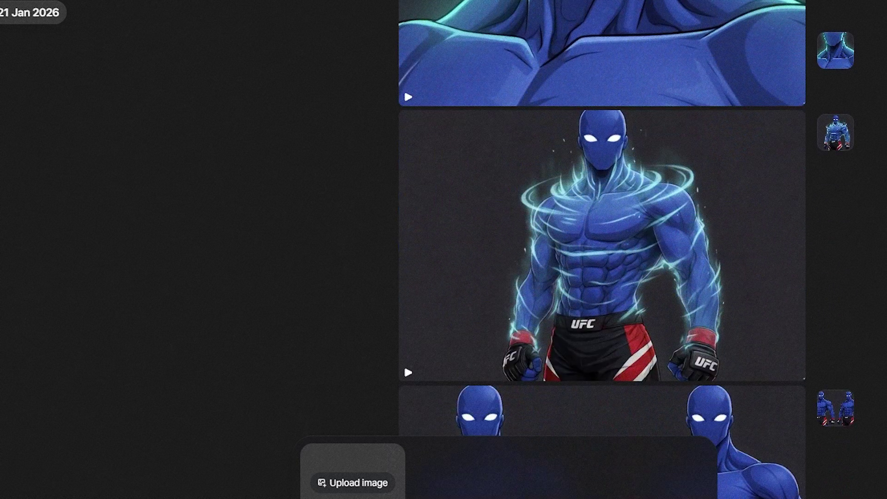
scroll(602, 249, "down", 7)
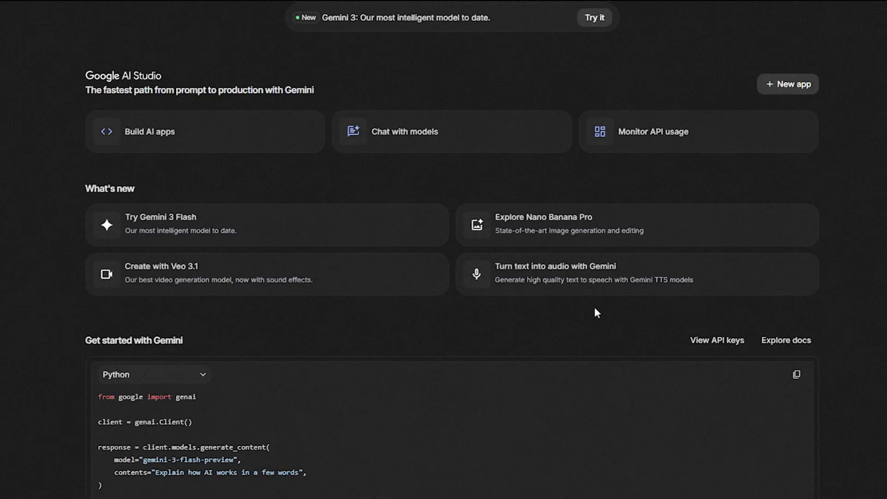
- In Google AI Studio's text-to-speech tool, generate single-speaker audio of the script's opening paragraphs about the neglected neck
left_click(583, 281)
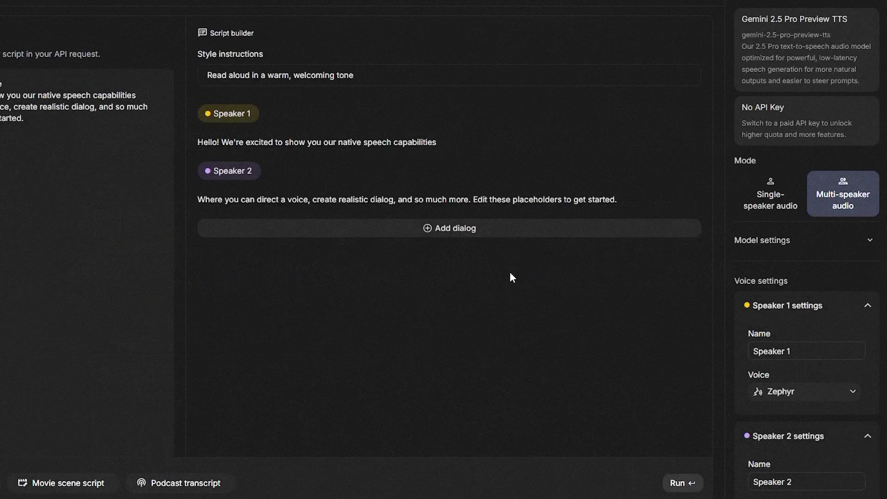
left_click(755, 218)
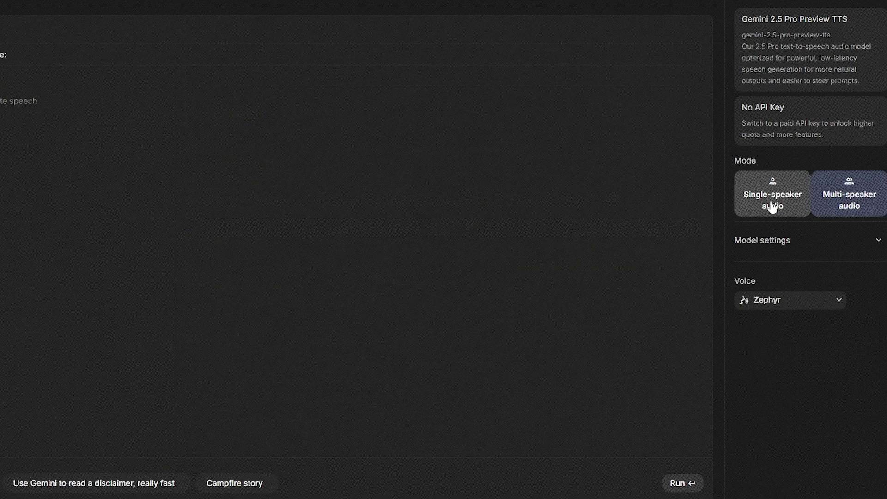
key("ctrl+v")
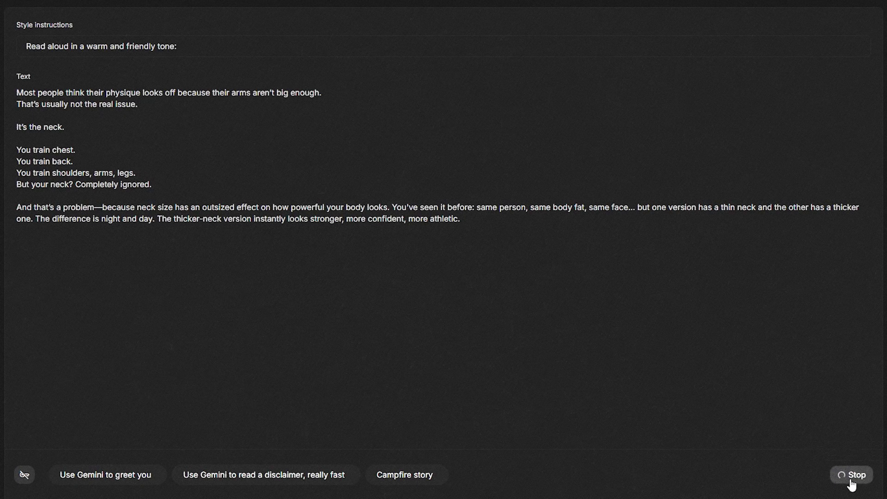
left_click(201, 477)
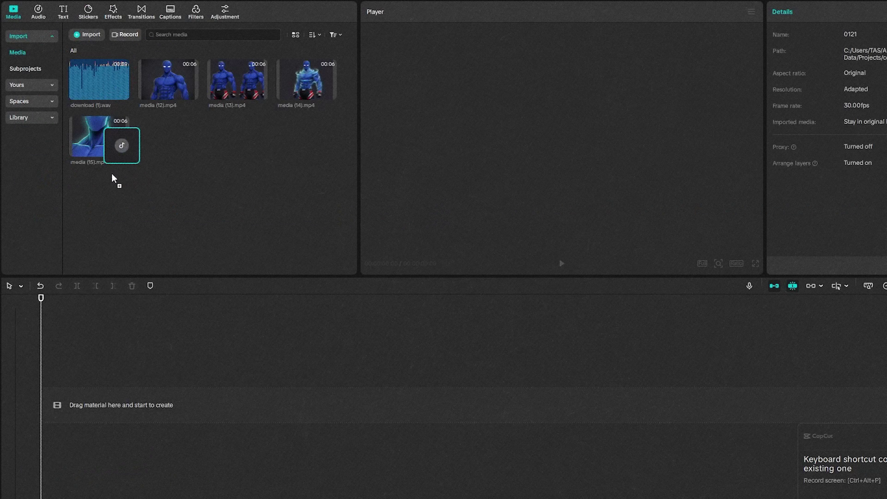
- In CapCut, place the voiceover download (1).wav at the start of the timeline
left_click_drag(116, 233, 166, 393)
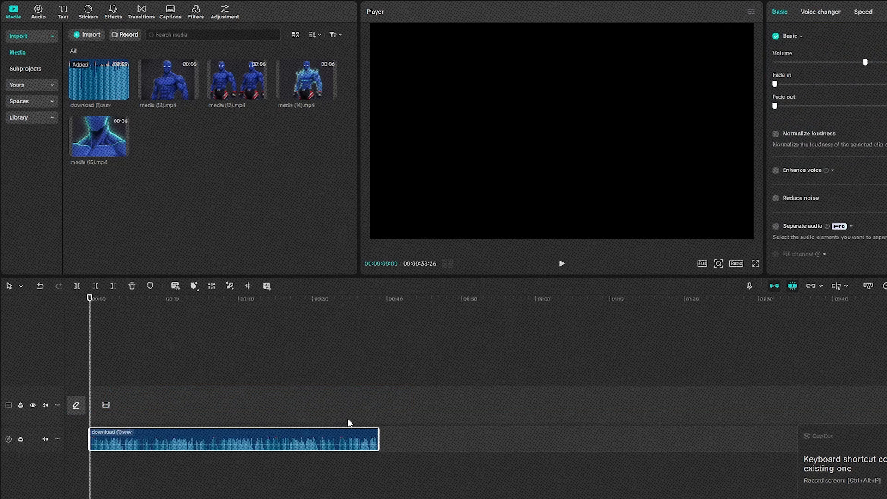